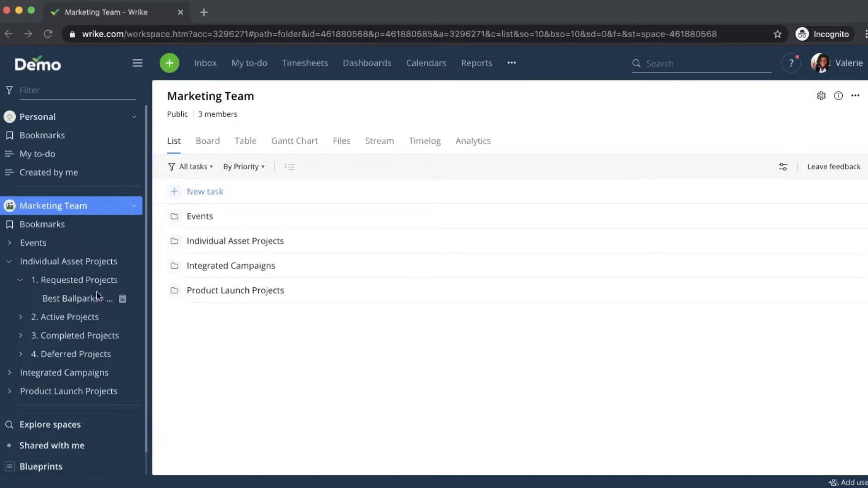
# Step: Open the 4. Request Graphics task in the Best Ballparks blog post project and list its attach sources
pyautogui.click(83, 298)
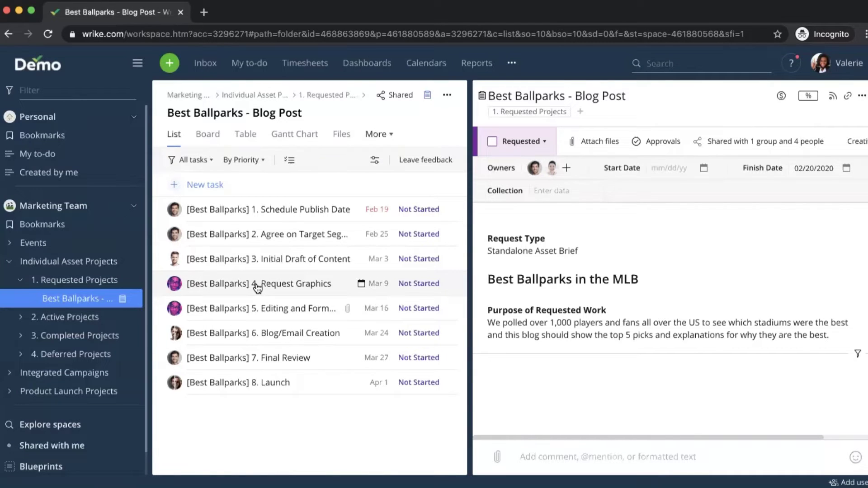
pyautogui.click(265, 278)
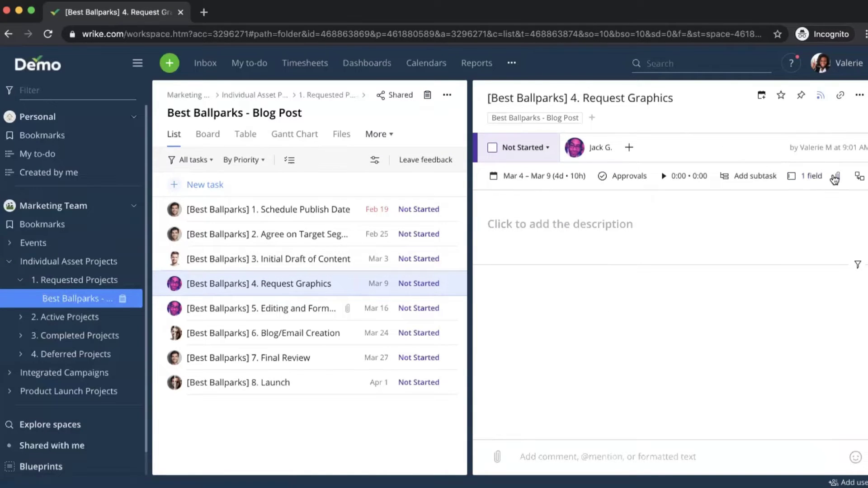
pyautogui.click(835, 177)
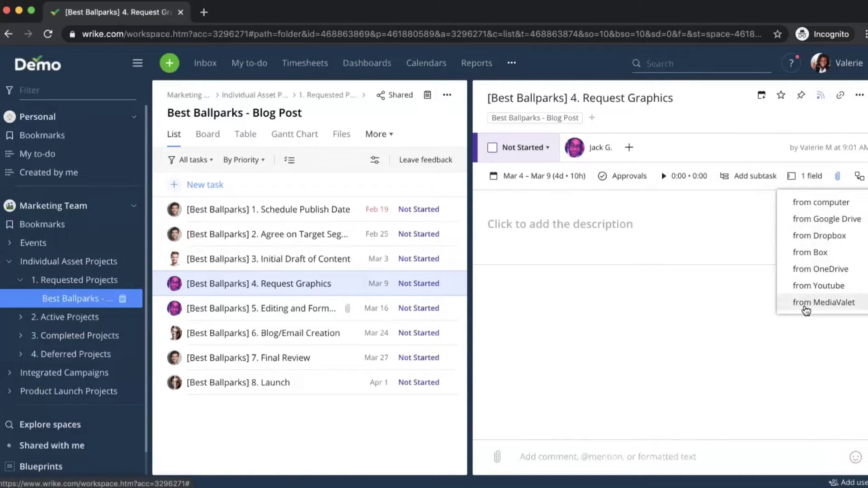
# Step: Search the MediaValet library for 'ballparks'
pyautogui.click(805, 303)
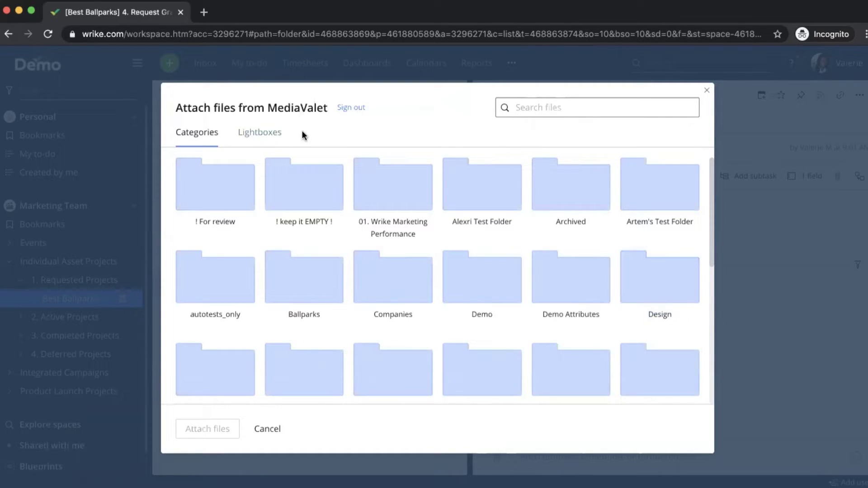
pyautogui.click(542, 104)
pyautogui.write('ballparks')
pyautogui.press('Return')
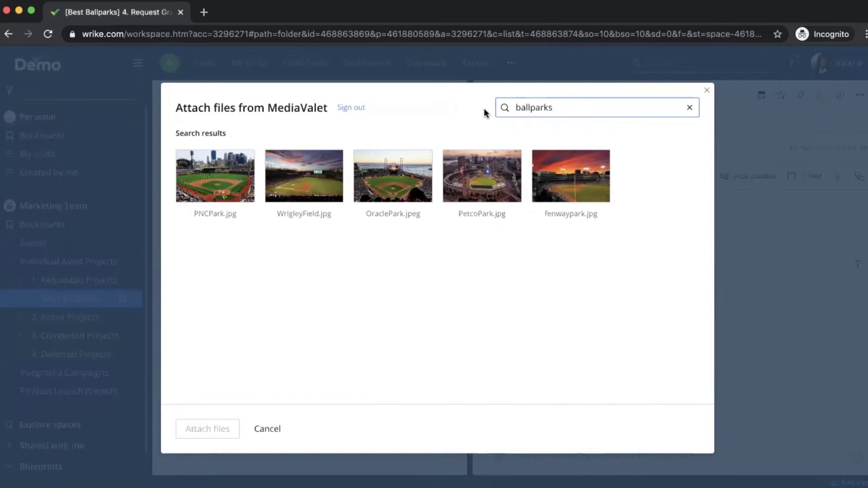
# Step: Select PNCPark.jpg, WrigleyField.jpg, OraclePark.jpeg, PetcoPark.jpg and fenwaypark.jpg
pyautogui.click(256, 173)
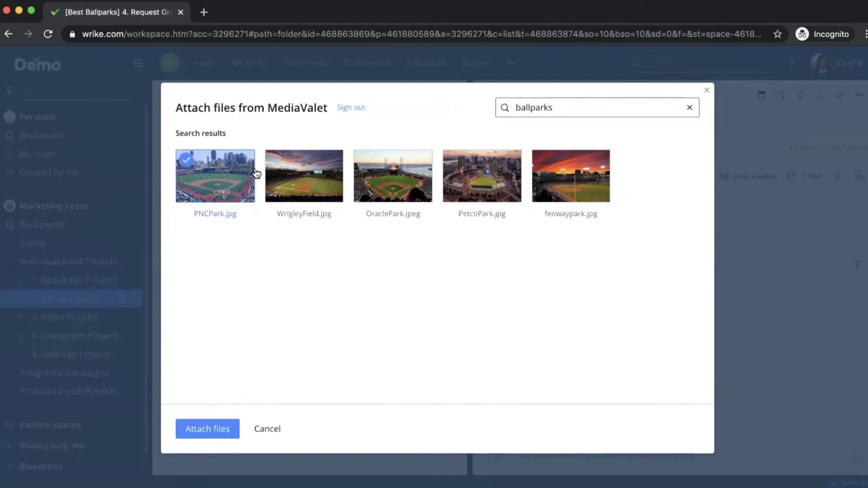
pyautogui.click(274, 166)
pyautogui.click(366, 167)
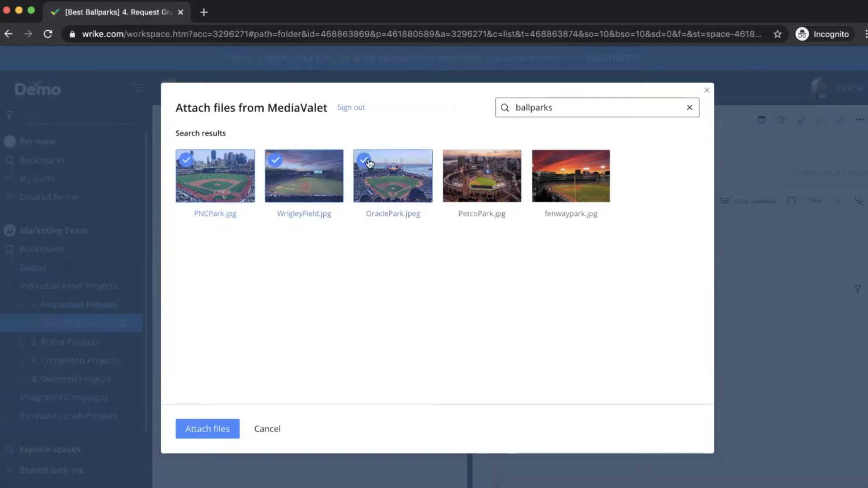
pyautogui.click(461, 170)
pyautogui.click(560, 170)
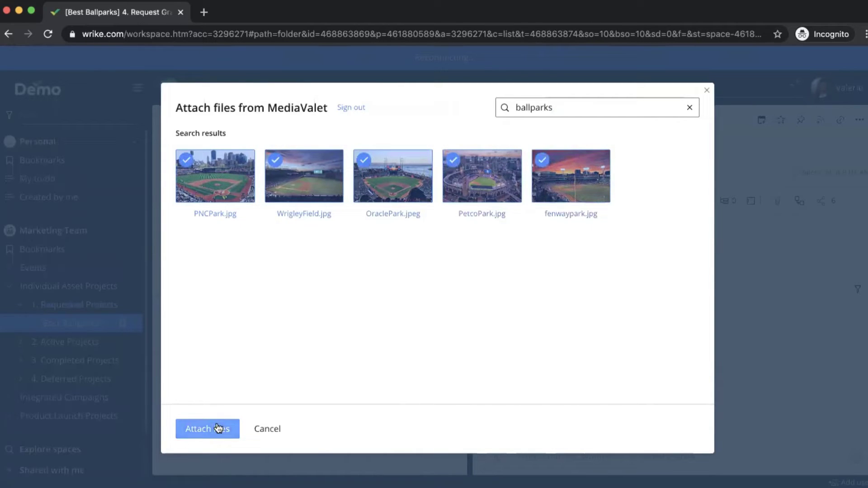
# Step: Attach the five selected ballpark images to the 4. Request Graphics task
pyautogui.click(218, 427)
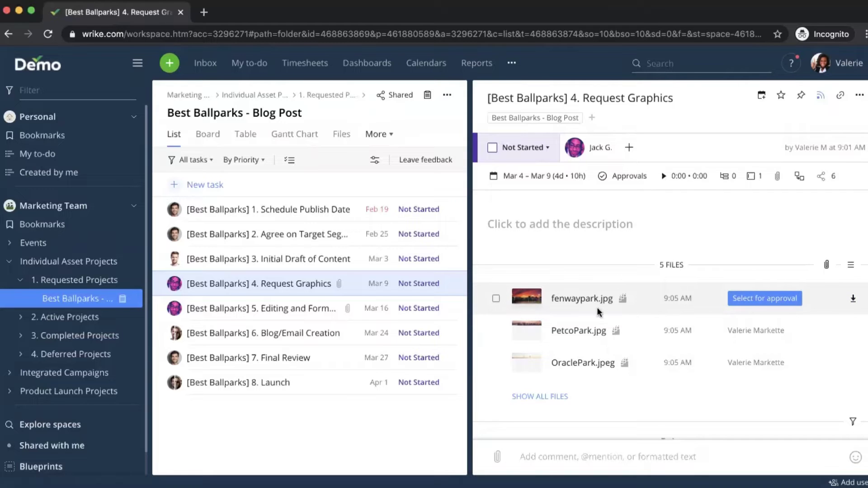
pyautogui.moveTo(579, 302)
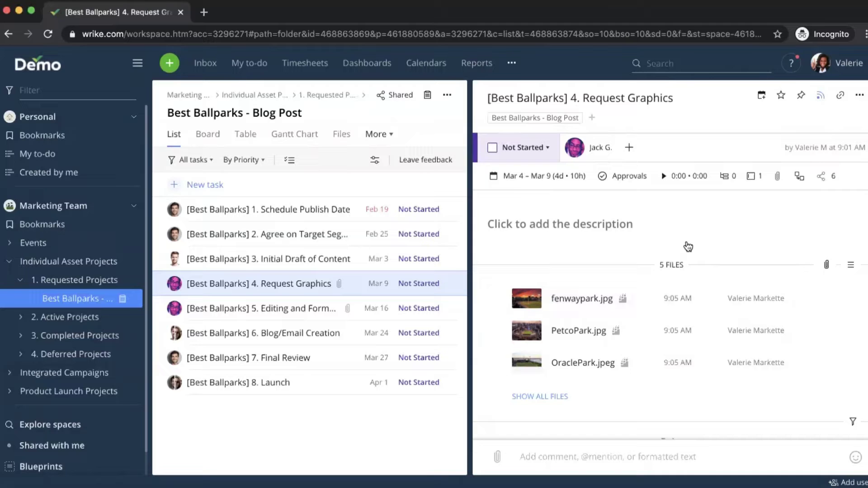
# Step: In 5. Editing and Formatting, approve MLB's Best Ballparks.jpg and finalize the decision as Approved
pyautogui.click(280, 311)
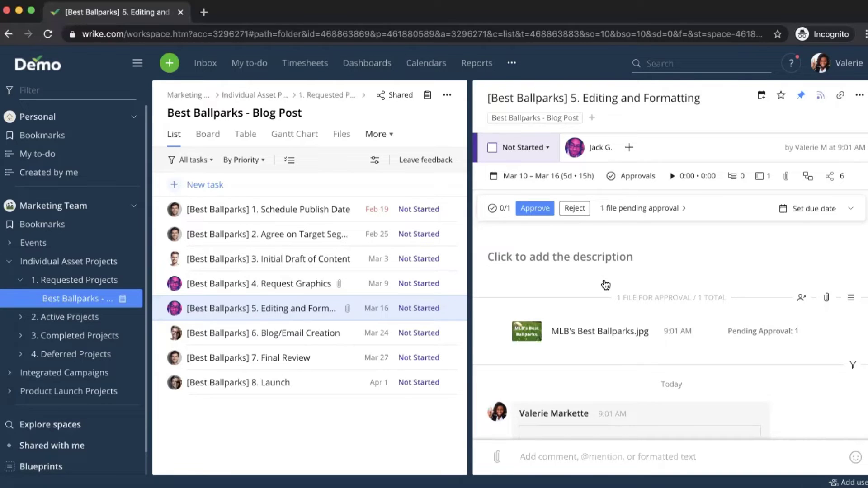
pyautogui.moveTo(604, 337)
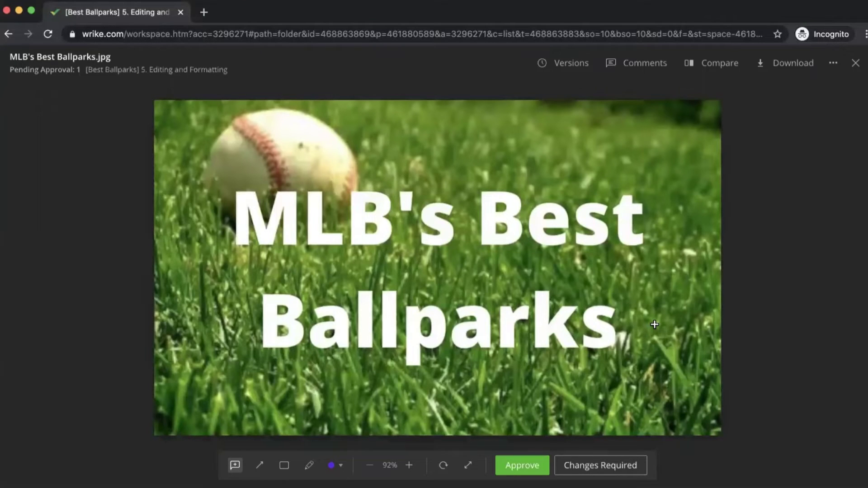
pyautogui.click(538, 465)
pyautogui.click(366, 327)
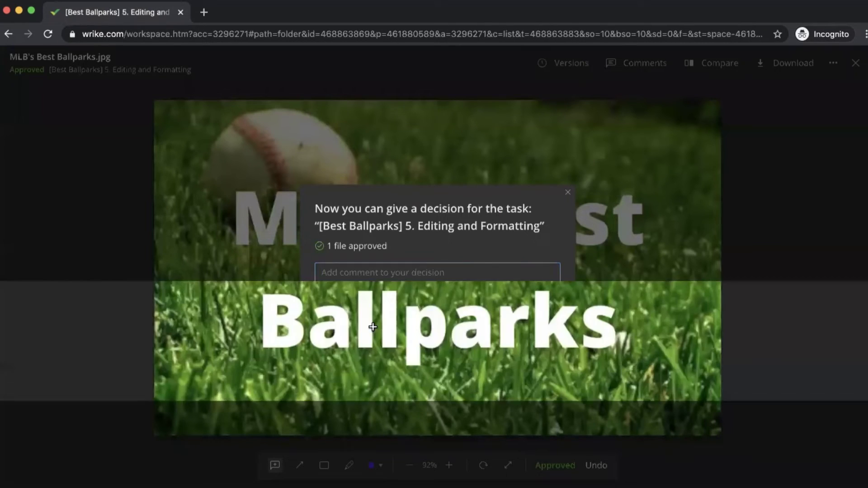
pyautogui.click(856, 64)
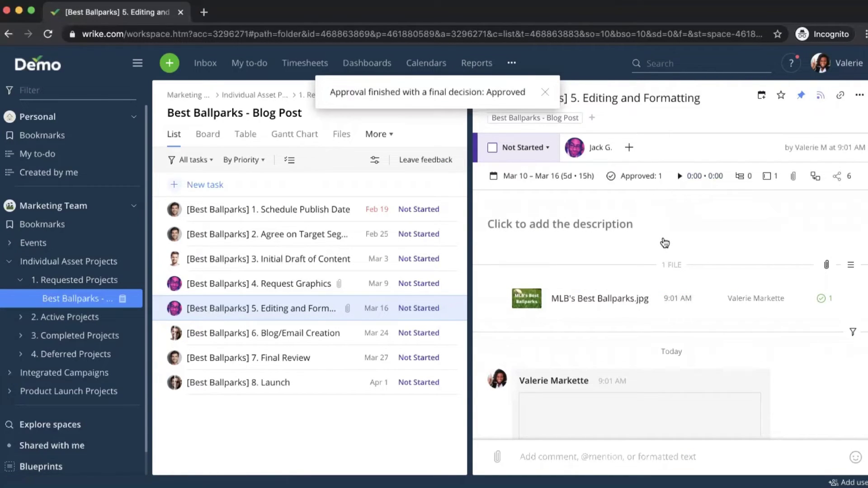
pyautogui.click(584, 304)
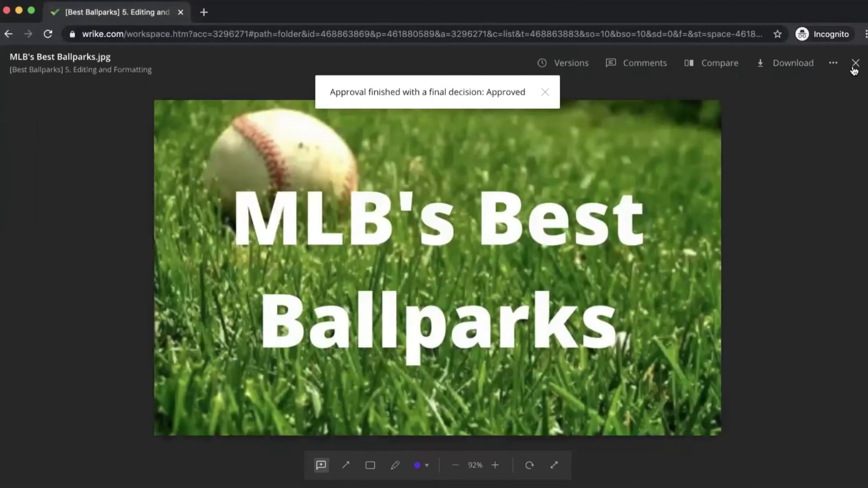
pyautogui.click(855, 64)
# Step: Publish MLB's Best Ballparks.jpg to MediaValet's Ballparks category and continue to the metadata step
pyautogui.rightClick(605, 300)
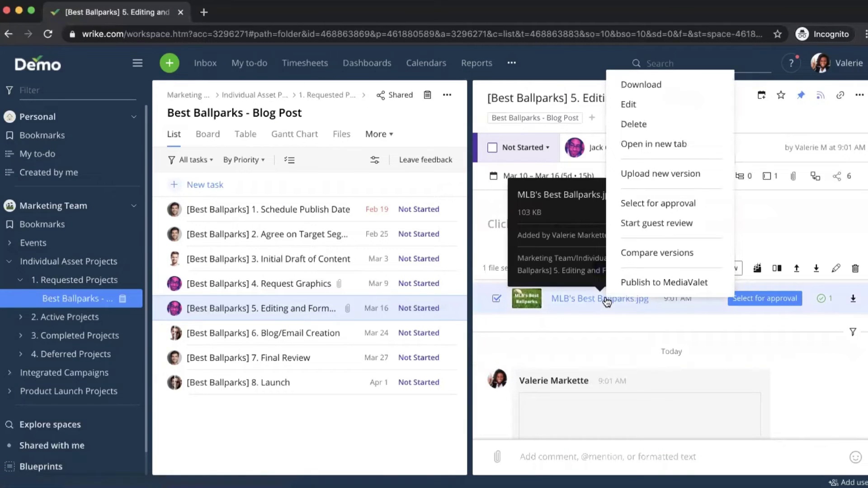
pyautogui.click(646, 283)
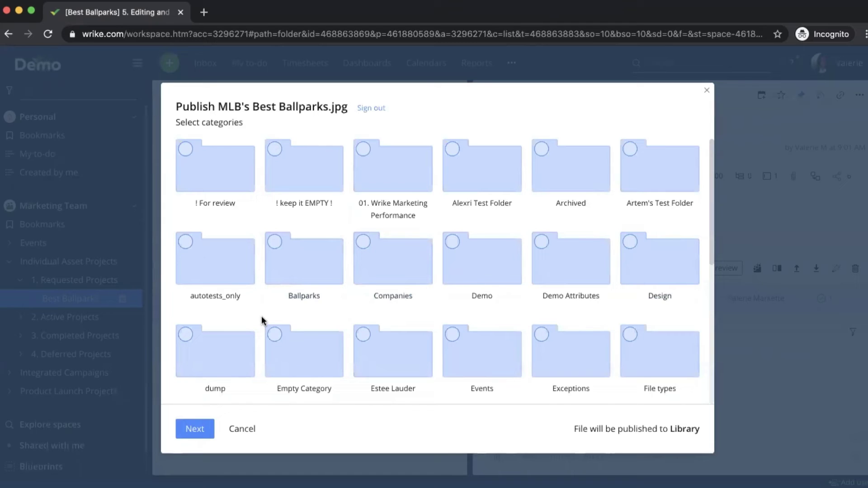
pyautogui.click(274, 244)
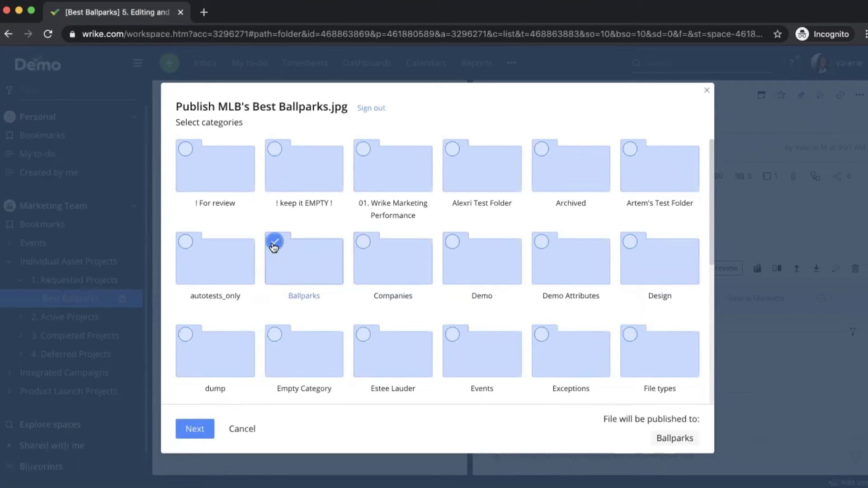
pyautogui.click(199, 429)
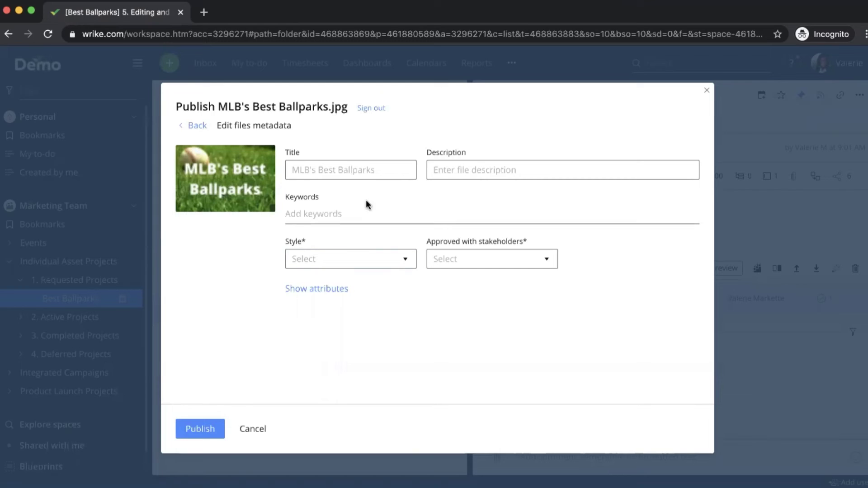
# Step: Title the image 'MLB's Best Ballparks' with description 'Hero image for blog post'
pyautogui.click(340, 171)
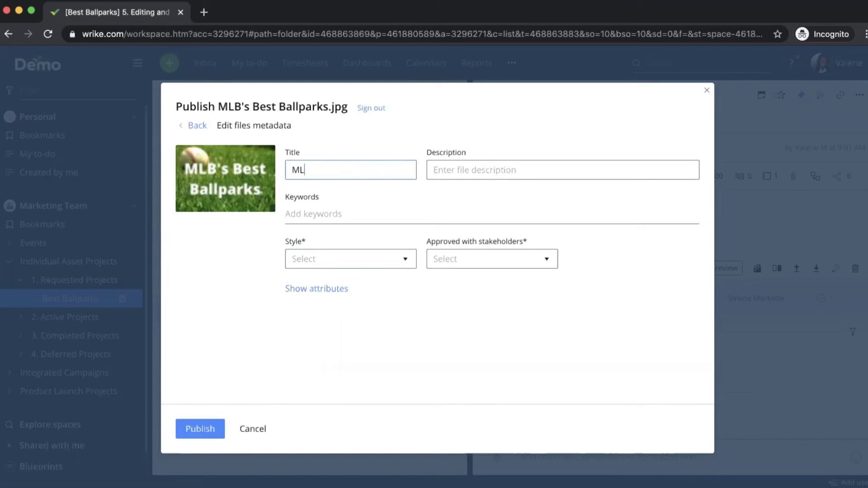
pyautogui.write("B's Best ")
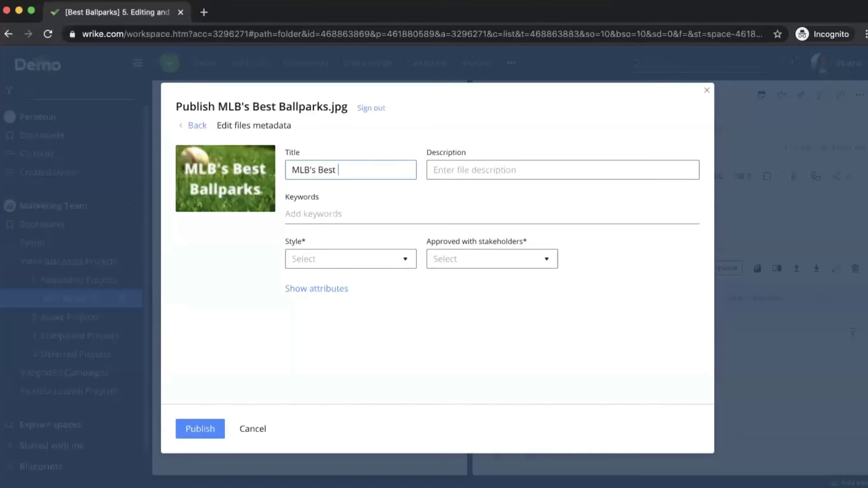
pyautogui.write('Ballparks')
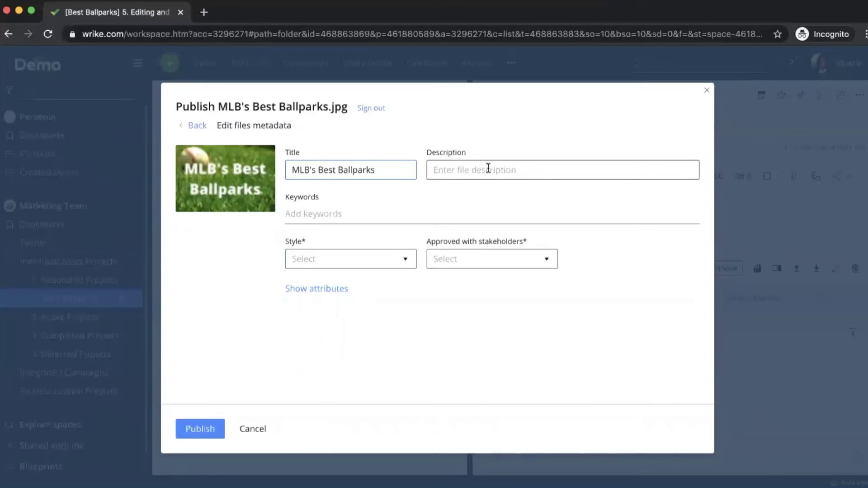
pyautogui.click(488, 168)
pyautogui.write('Hero image for')
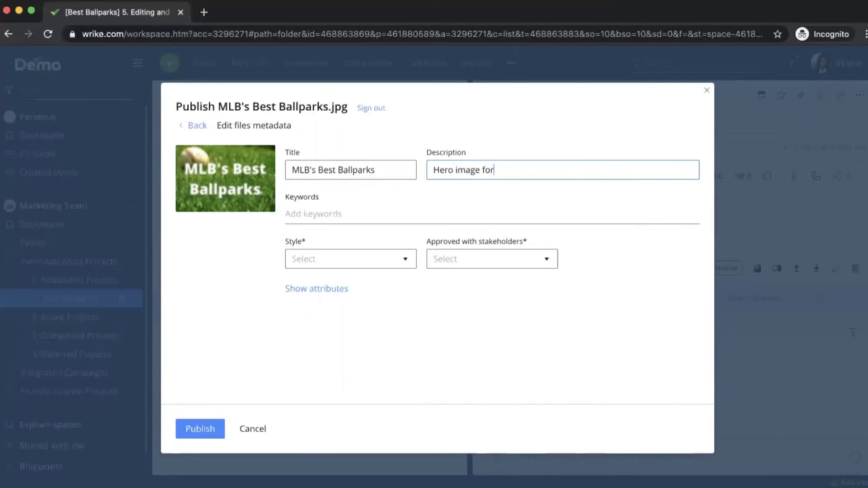
pyautogui.write(' blog posy')
pyautogui.press('BackSpace')
pyautogui.write('t')
# Step: Set Style to Photo and Approved with stakeholders to Yes
pyautogui.click(400, 257)
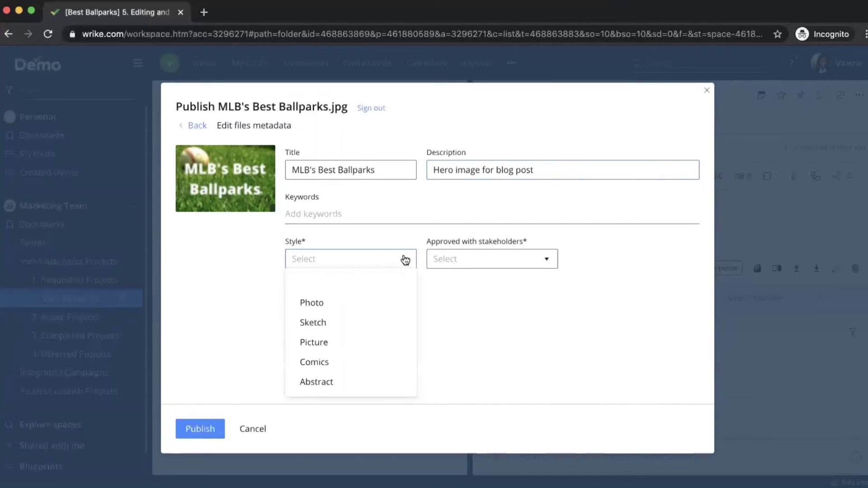
pyautogui.click(346, 303)
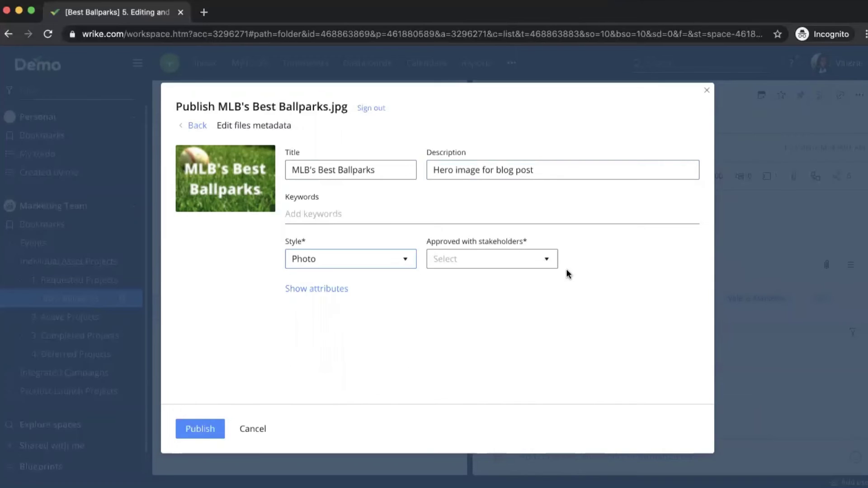
pyautogui.click(545, 261)
pyautogui.click(488, 303)
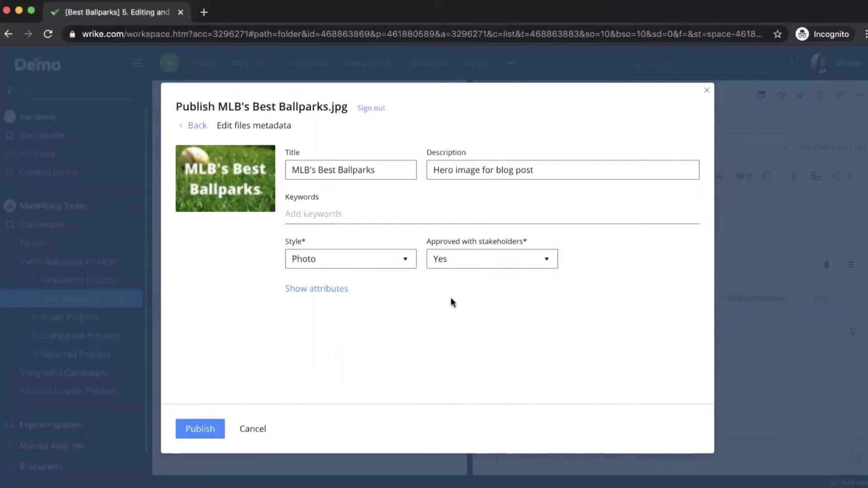
# Step: Review the additional attributes, then publish and confirm the image to MediaValet
pyautogui.click(343, 292)
pyautogui.scroll(-2, 249, 288)
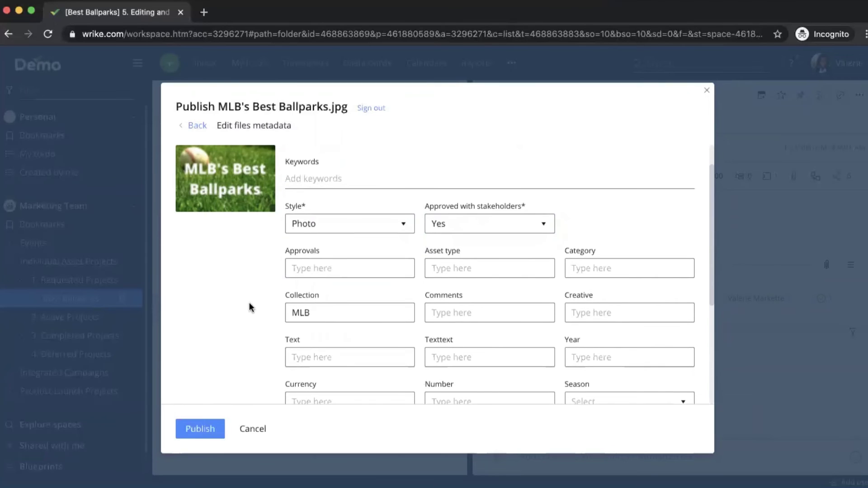
pyautogui.scroll(1, 330, 299)
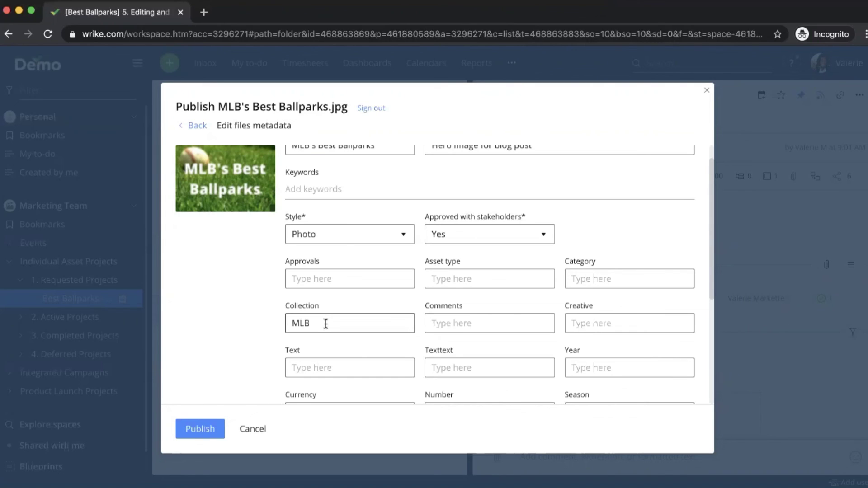
pyautogui.click(195, 425)
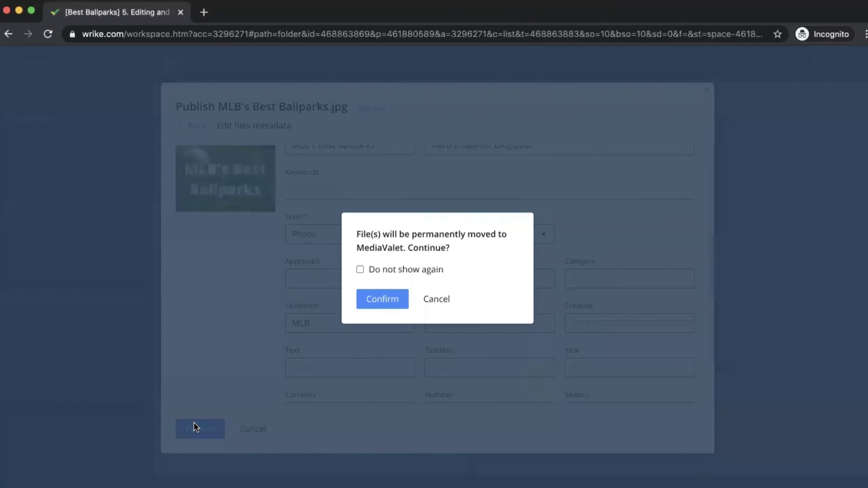
pyautogui.click(388, 295)
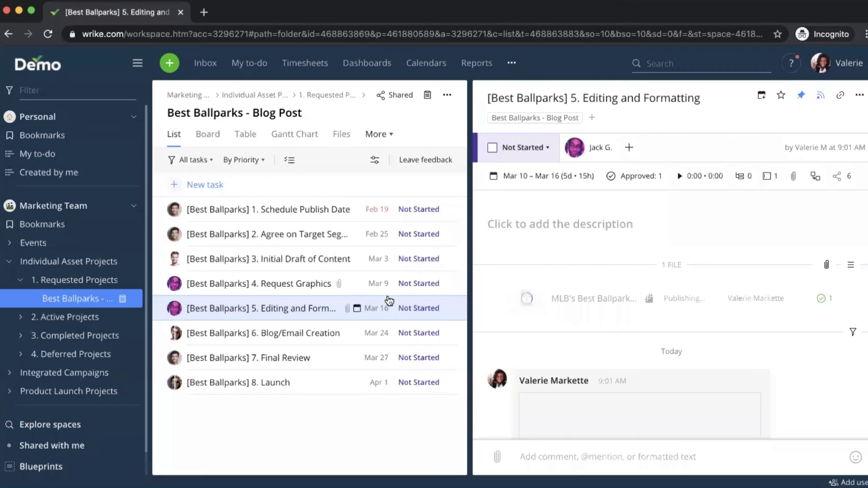